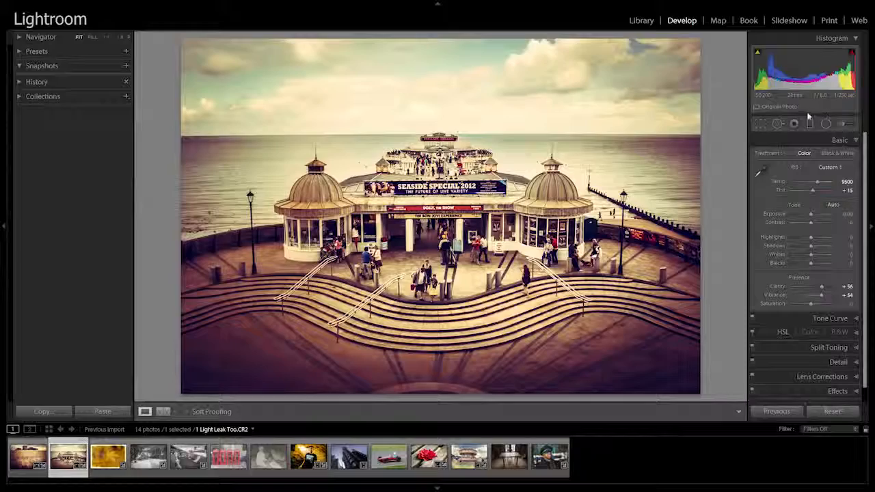
- Add a diagonal graduated filter from the photo's upper-left sky towards the left dome, with Temp and Tint both at 100
{"action": "left_click", "coordinate": [811, 124]}
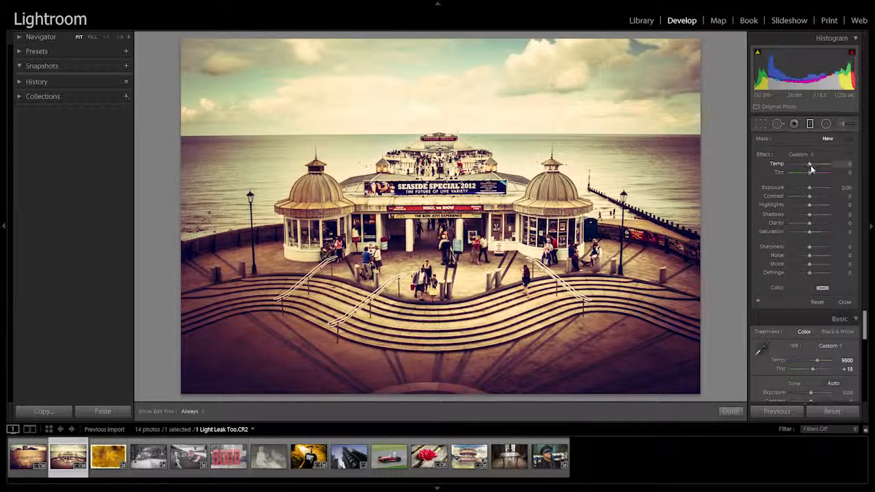
{"action": "mouse_move", "coordinate": [811, 167]}
{"action": "left_mouse_down"}
{"action": "mouse_move", "coordinate": [840, 166]}
{"action": "mouse_move", "coordinate": [838, 176]}
{"action": "left_mouse_up"}
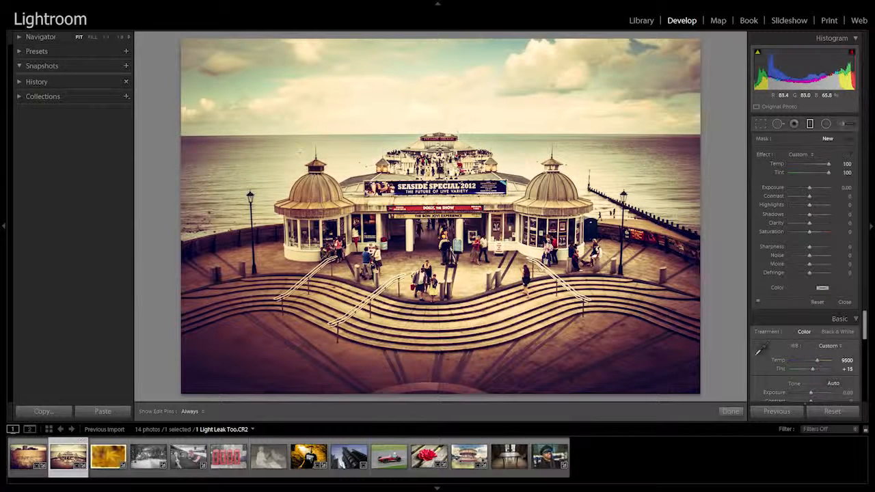
{"action": "left_click_drag", "start_coordinate": [244, 89], "coordinate": [373, 195]}
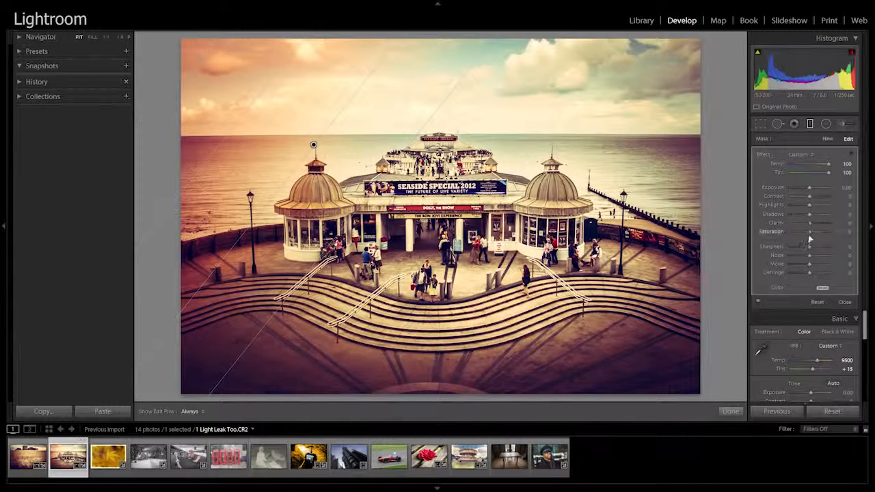
- Set the graduated filter's Saturation to 100, Highlights to -100 and Shadows to 100
{"action": "left_click_drag", "start_coordinate": [810, 232], "coordinate": [837, 235]}
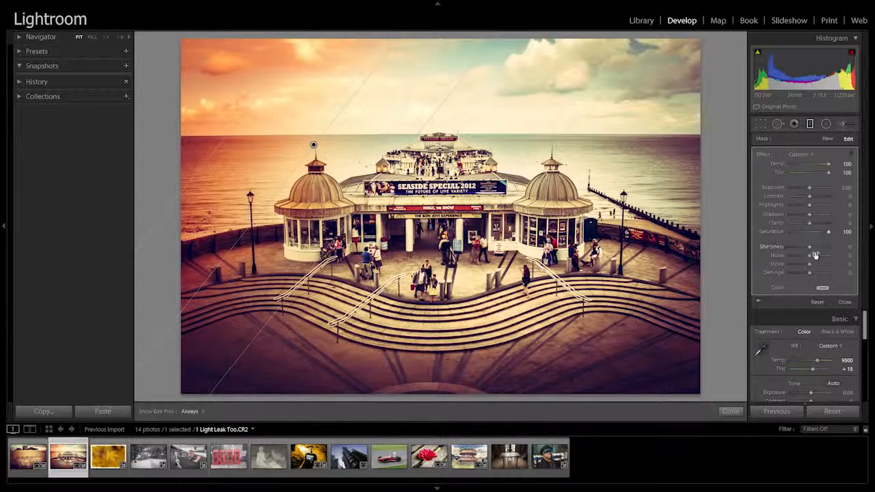
{"action": "left_click_drag", "start_coordinate": [807, 208], "coordinate": [787, 203]}
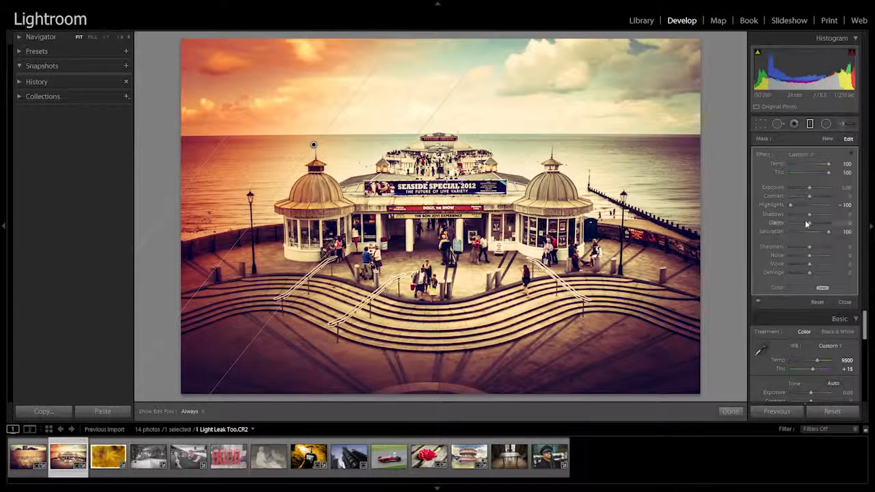
{"action": "left_click_drag", "start_coordinate": [813, 219], "coordinate": [840, 220]}
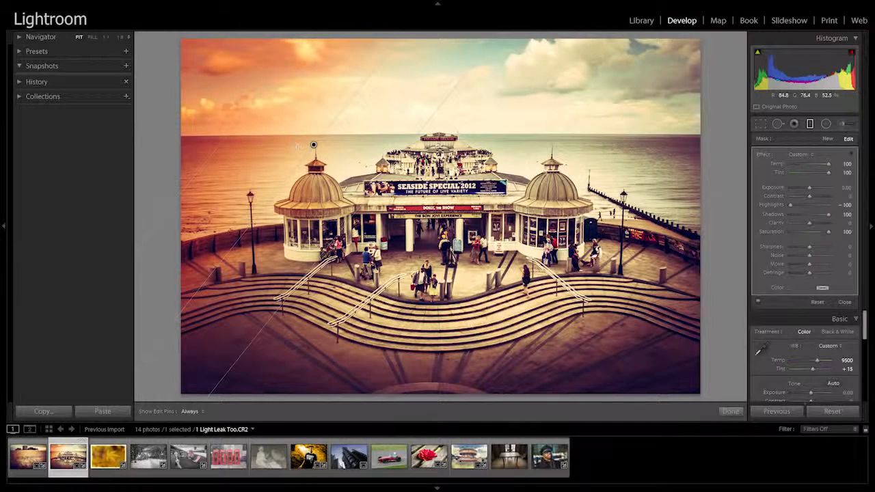
- Add a second, narrower graduated filter over the upper-left sky with Temp 100, Tint -100 and Exposure 1.05, other effects reset
{"action": "left_click", "coordinate": [828, 140]}
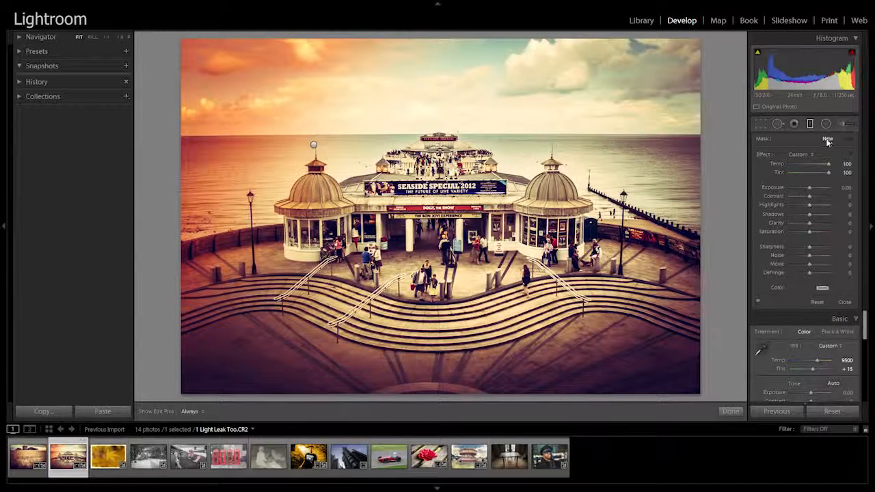
{"action": "double_click", "coordinate": [763, 156]}
{"action": "left_click_drag", "start_coordinate": [821, 168], "coordinate": [836, 169]}
{"action": "left_click_drag", "start_coordinate": [805, 175], "coordinate": [780, 173]}
{"action": "mouse_move", "coordinate": [260, 103]}
{"action": "left_mouse_down"}
{"action": "mouse_move", "coordinate": [294, 127]}
{"action": "mouse_move", "coordinate": [259, 147]}
{"action": "mouse_move", "coordinate": [299, 122]}
{"action": "mouse_move", "coordinate": [297, 114]}
{"action": "mouse_move", "coordinate": [269, 107]}
{"action": "left_mouse_up"}
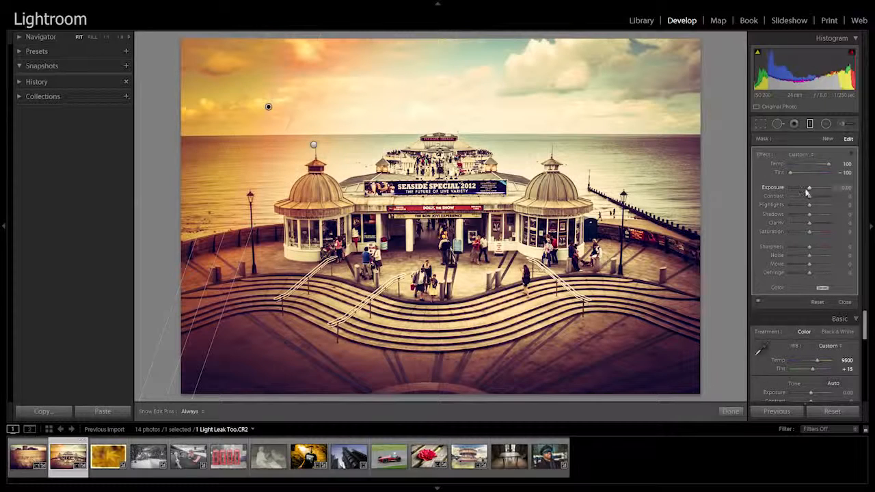
{"action": "left_click_drag", "start_coordinate": [811, 190], "coordinate": [818, 193]}
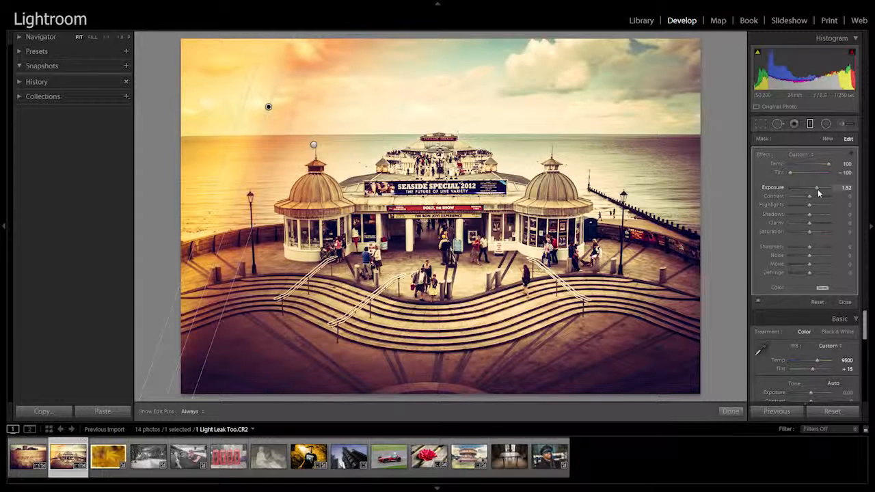
{"action": "left_click_drag", "start_coordinate": [815, 190], "coordinate": [816, 195]}
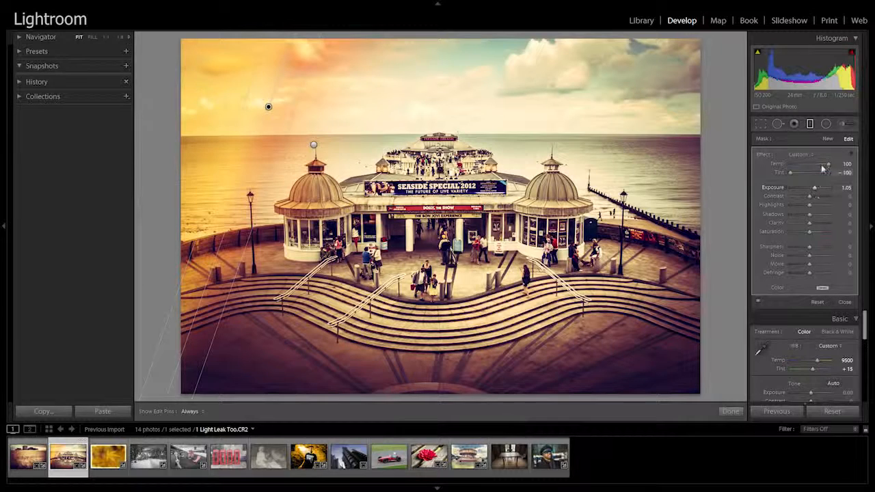
- Add a third graduated filter nearer the photo's left edge, with all effects reset and only Exposure set to 2.00
{"action": "left_click", "coordinate": [828, 139]}
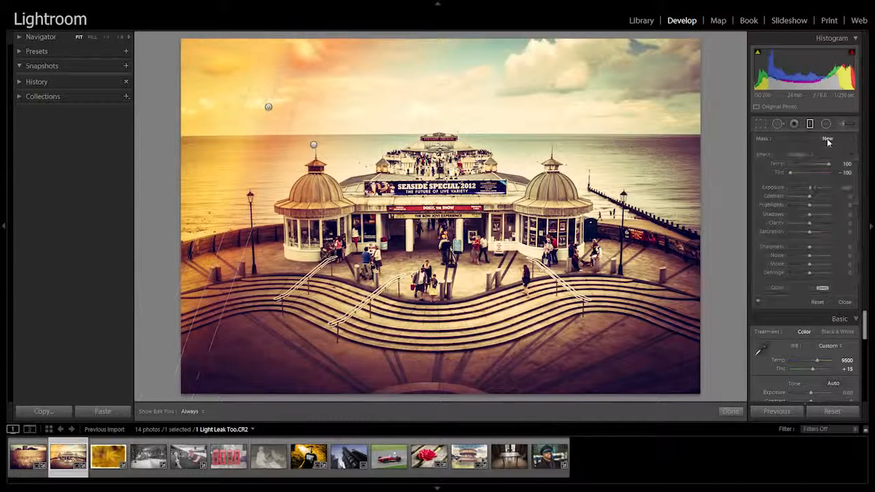
{"action": "double_click", "coordinate": [763, 157]}
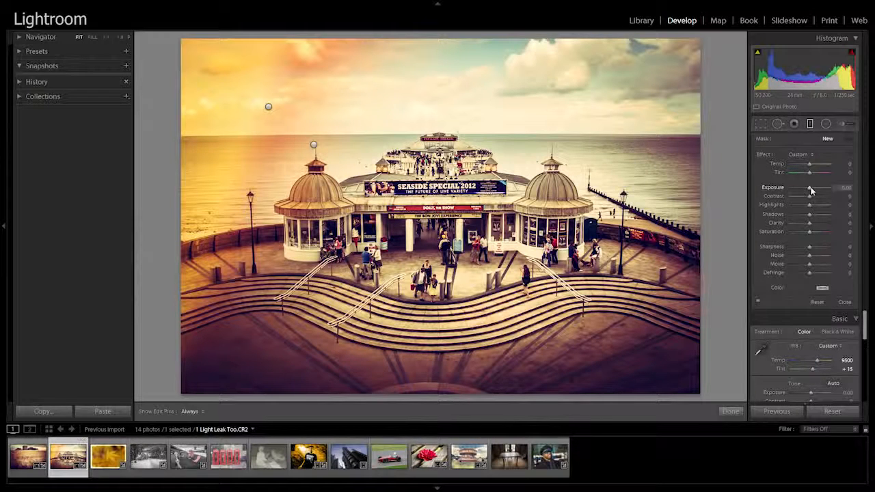
{"action": "left_click_drag", "start_coordinate": [811, 192], "coordinate": [819, 195]}
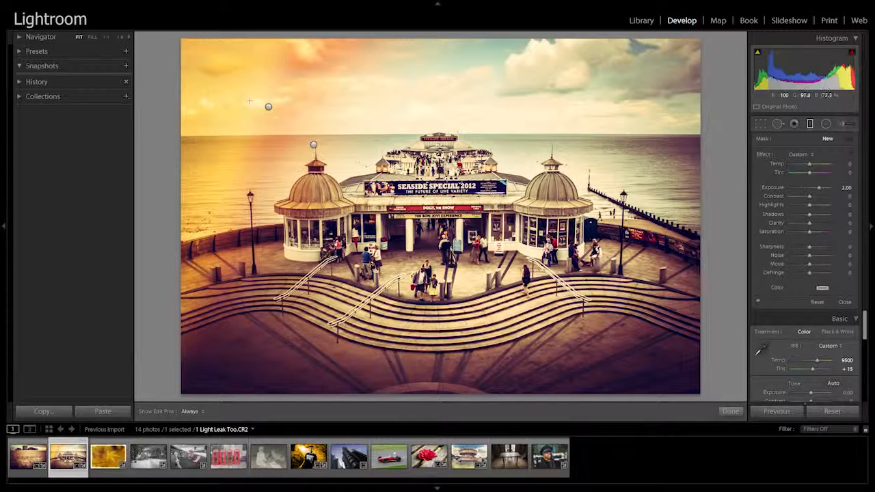
{"action": "left_click_drag", "start_coordinate": [234, 82], "coordinate": [261, 92]}
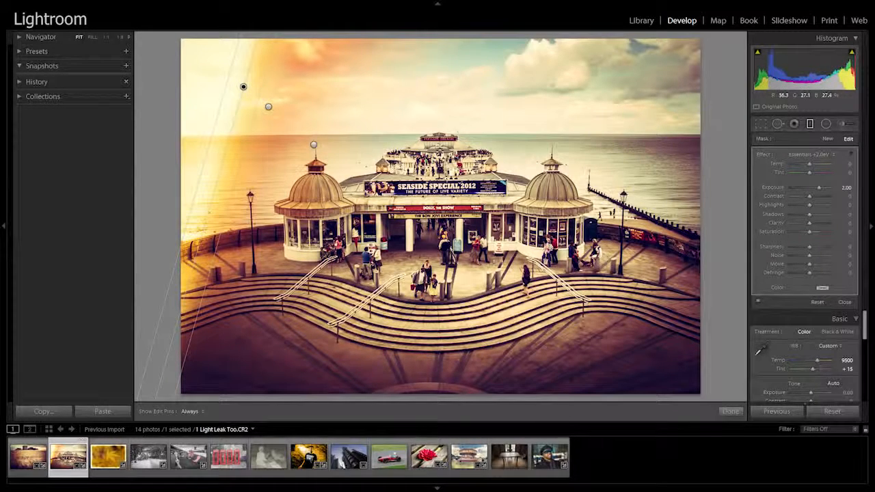
- Raise the third graduated filter's Exposure to about 2.38 and finish the graduated filter editing
{"action": "mouse_move", "coordinate": [823, 191]}
{"action": "left_mouse_down"}
{"action": "mouse_move", "coordinate": [829, 194]}
{"action": "mouse_move", "coordinate": [822, 192]}
{"action": "left_mouse_up"}
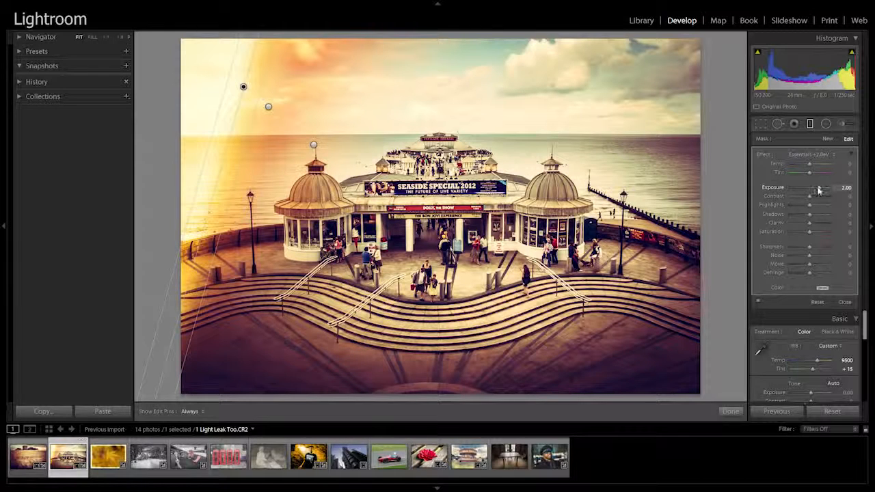
{"action": "left_click_drag", "start_coordinate": [820, 192], "coordinate": [819, 191]}
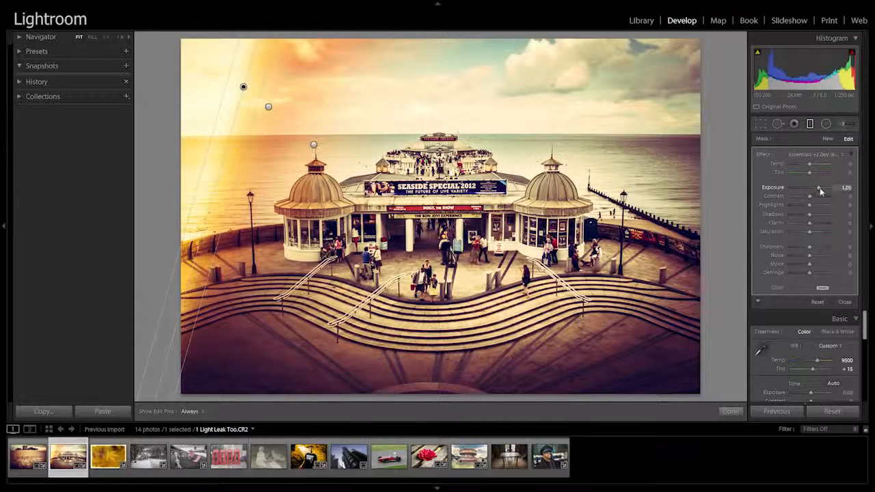
{"action": "left_click_drag", "start_coordinate": [820, 191], "coordinate": [824, 192]}
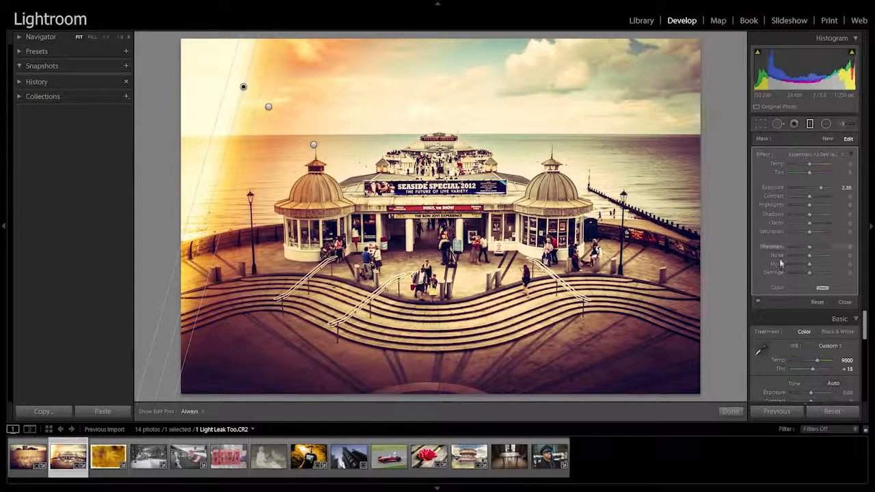
{"action": "left_click", "coordinate": [730, 411]}
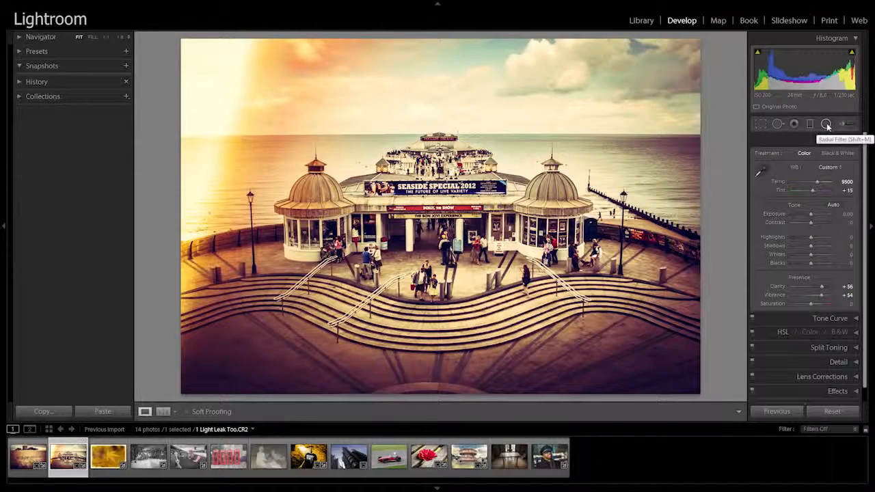
- Add a large radial filter extending beyond the photo, centred on the left dome, with Temp, Tint, Shadows and Saturation 100 and Highlights -100
{"action": "left_click", "coordinate": [827, 124]}
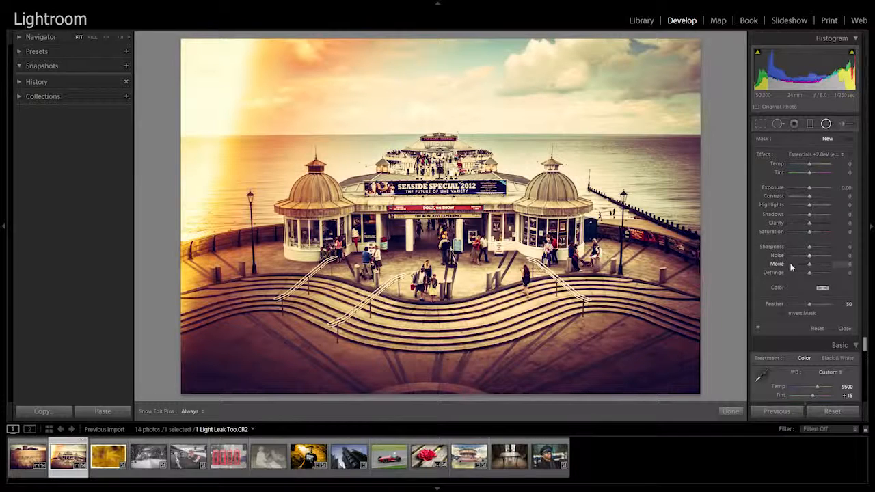
{"action": "left_click_drag", "start_coordinate": [811, 165], "coordinate": [837, 169]}
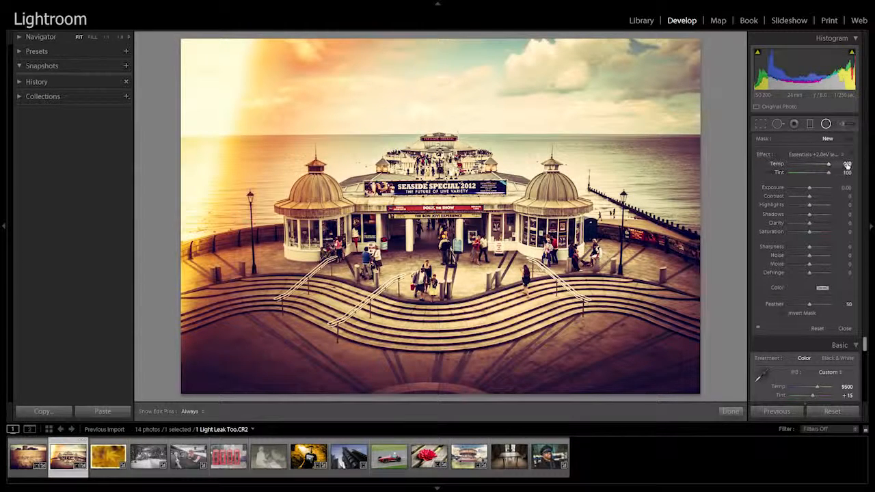
{"action": "left_click", "coordinate": [121, 37]}
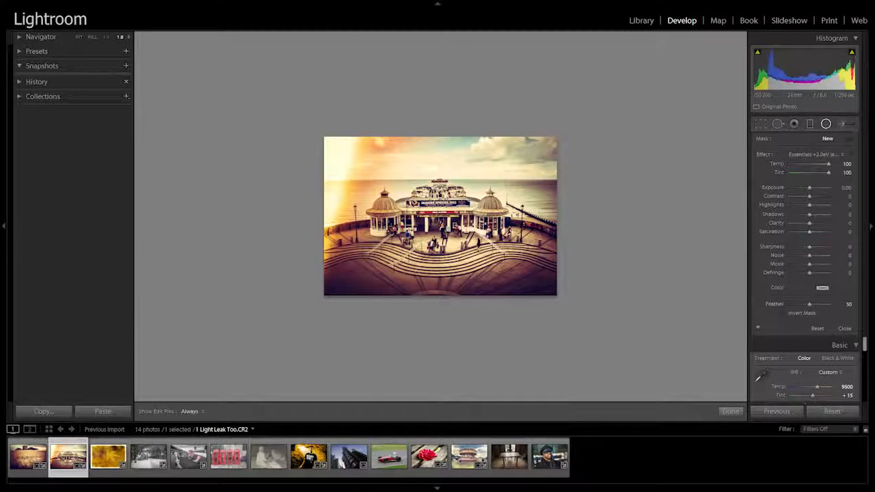
{"action": "left_click_drag", "start_coordinate": [415, 181], "coordinate": [562, 377]}
{"action": "left_click_drag", "start_coordinate": [409, 182], "coordinate": [391, 203]}
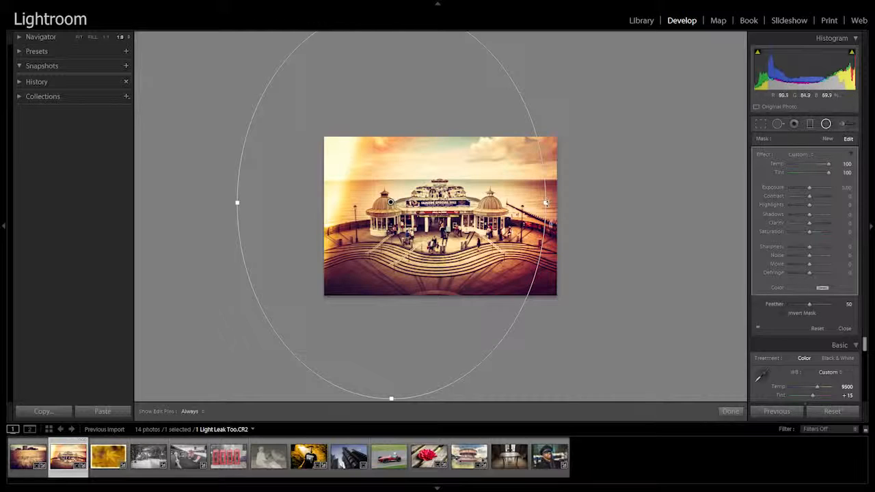
{"action": "left_click_drag", "start_coordinate": [547, 203], "coordinate": [536, 203]}
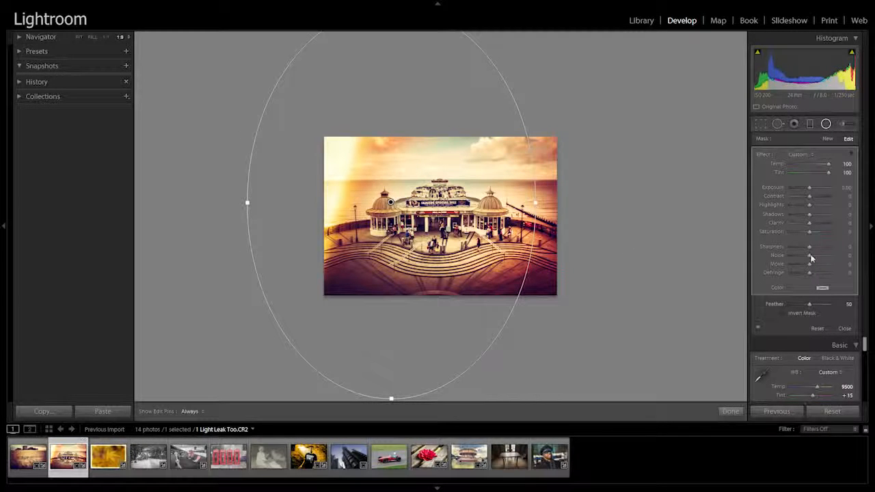
{"action": "left_click_drag", "start_coordinate": [810, 204], "coordinate": [841, 223]}
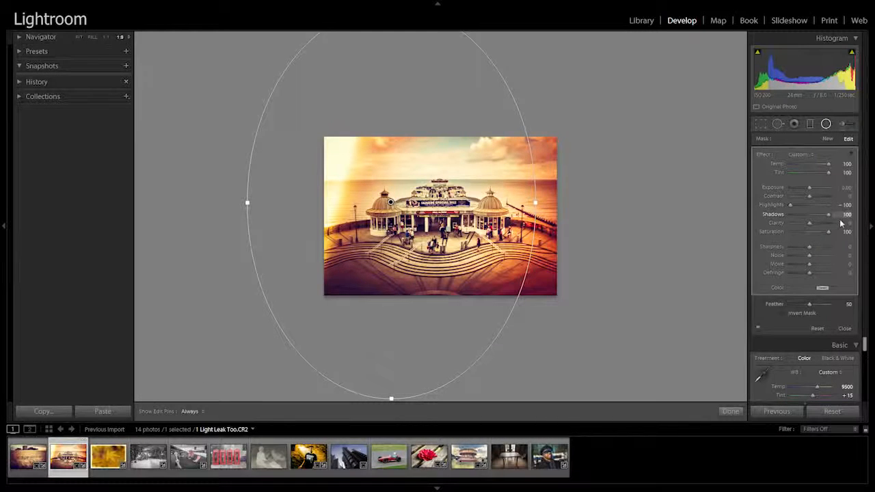
- Add a second large radial filter just right of the first one's centre, with effects reset, Temp 100 and Tint -100
{"action": "left_click", "coordinate": [827, 140]}
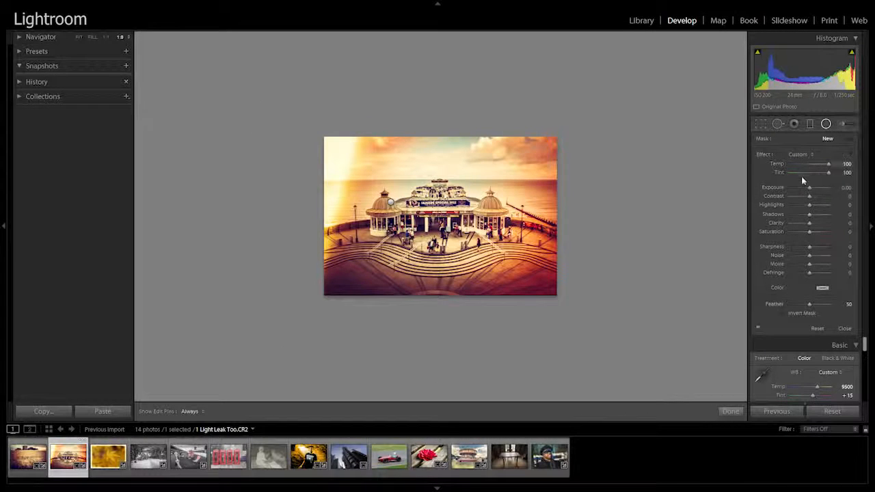
{"action": "double_click", "coordinate": [764, 157]}
{"action": "left_click_drag", "start_coordinate": [809, 165], "coordinate": [825, 168]}
{"action": "mouse_move", "coordinate": [390, 201]}
{"action": "left_mouse_down"}
{"action": "mouse_move", "coordinate": [527, 338]}
{"action": "mouse_move", "coordinate": [533, 390]}
{"action": "left_mouse_up"}
{"action": "left_click_drag", "start_coordinate": [389, 186], "coordinate": [414, 204]}
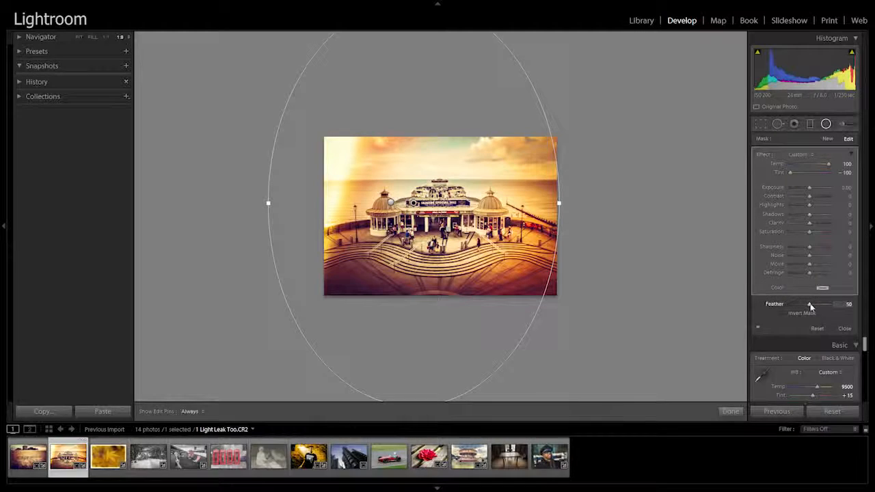
- Set the second radial filter's Exposure to about 1.24 and Feather to 9, and shift it slightly left
{"action": "left_click_drag", "start_coordinate": [810, 307], "coordinate": [786, 309]}
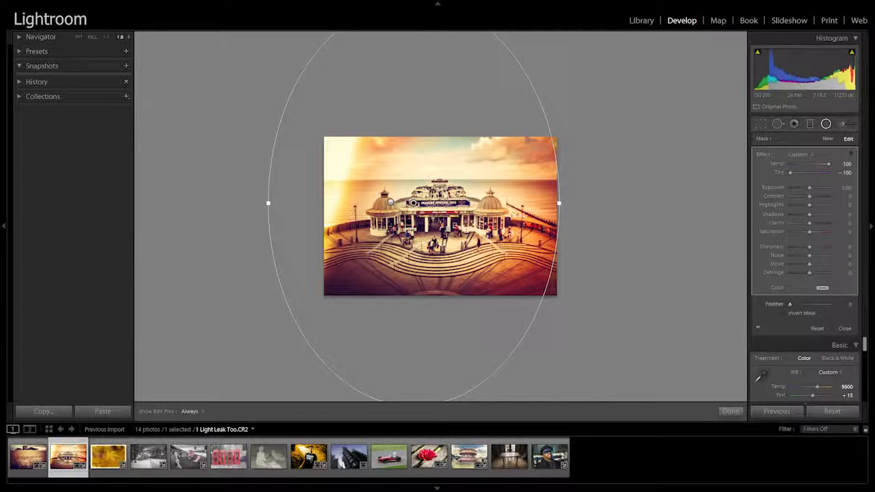
{"action": "left_click_drag", "start_coordinate": [809, 187], "coordinate": [815, 189]}
{"action": "left_click_drag", "start_coordinate": [413, 204], "coordinate": [403, 204]}
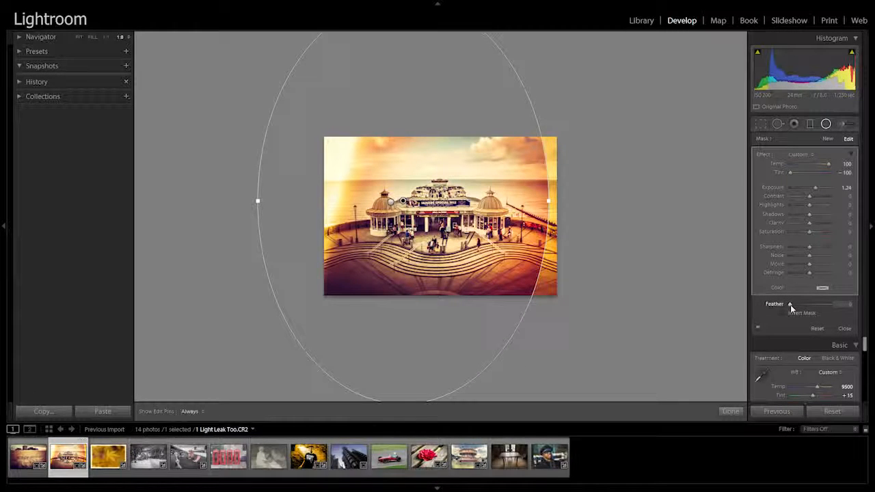
{"action": "left_click_drag", "start_coordinate": [791, 308], "coordinate": [796, 311]}
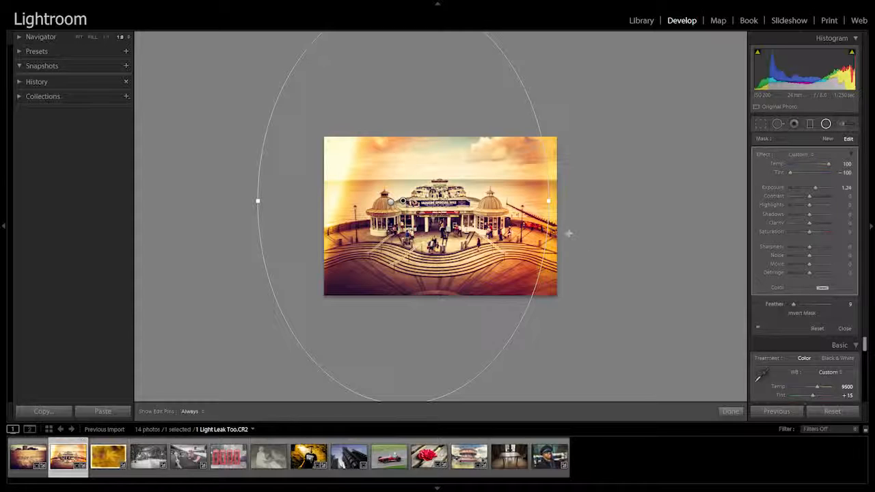
- Add a third, nearly circular radial filter around the same centre, with effects reset and Exposure set to 2.10
{"action": "left_click", "coordinate": [828, 140]}
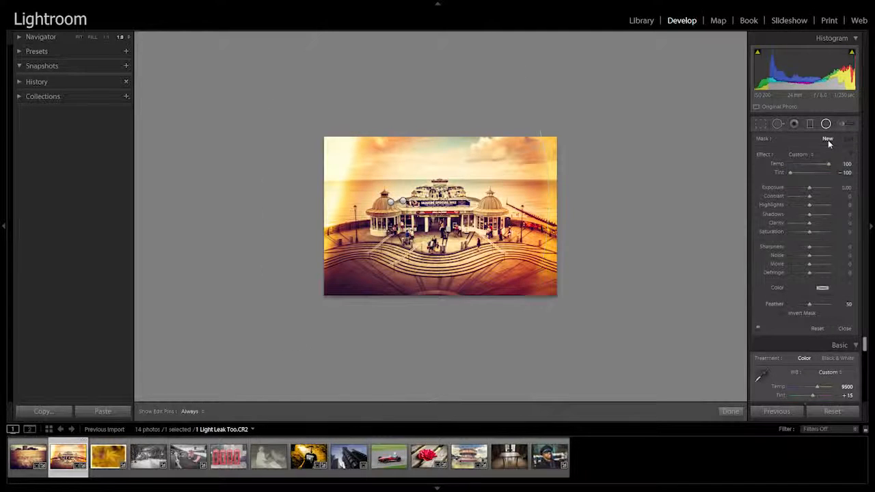
{"action": "double_click", "coordinate": [762, 154]}
{"action": "left_click_drag", "start_coordinate": [810, 187], "coordinate": [821, 190]}
{"action": "left_click_drag", "start_coordinate": [400, 203], "coordinate": [582, 396]}
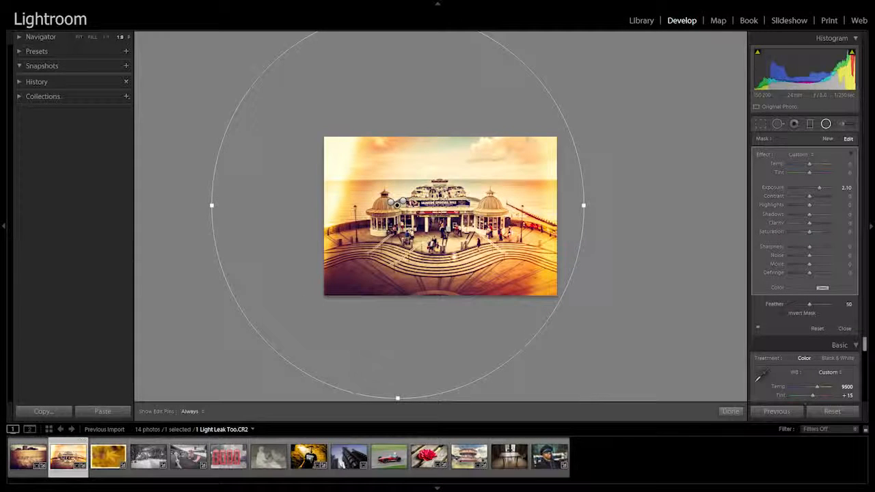
- Set the third radial filter's Feather to 14 and Exposure to 3.62, shift it down-left, and finish the radial filter editing
{"action": "left_click_drag", "start_coordinate": [810, 306], "coordinate": [796, 306]}
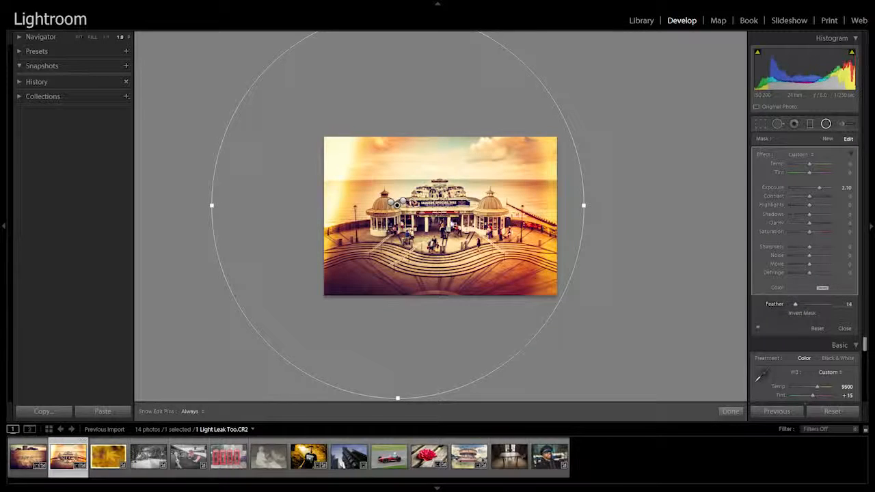
{"action": "left_click_drag", "start_coordinate": [397, 204], "coordinate": [381, 212]}
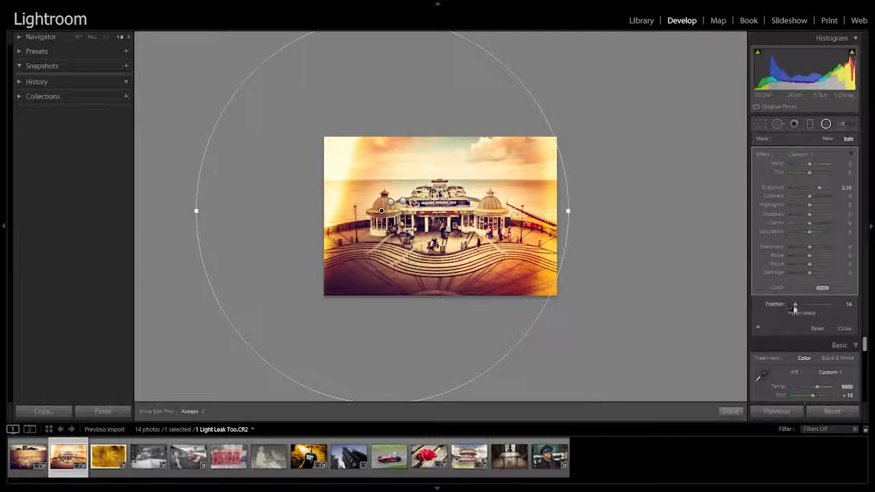
{"action": "left_click_drag", "start_coordinate": [826, 195], "coordinate": [830, 197]}
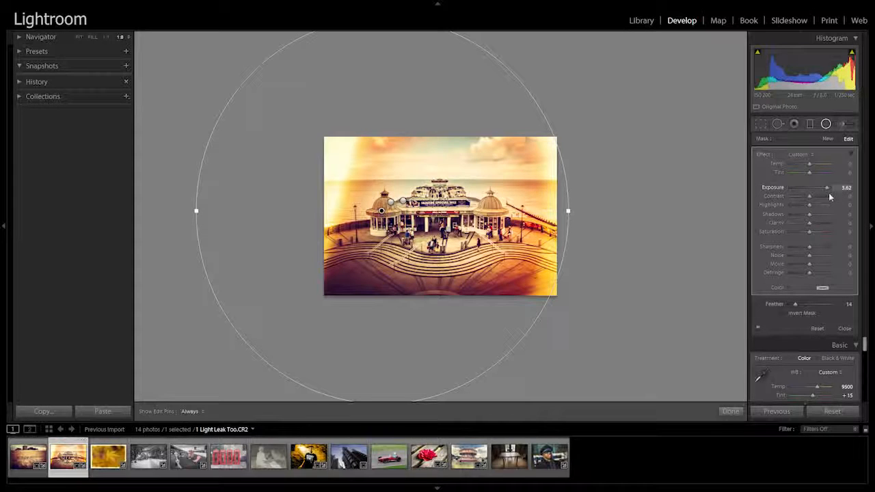
{"action": "left_click", "coordinate": [730, 411]}
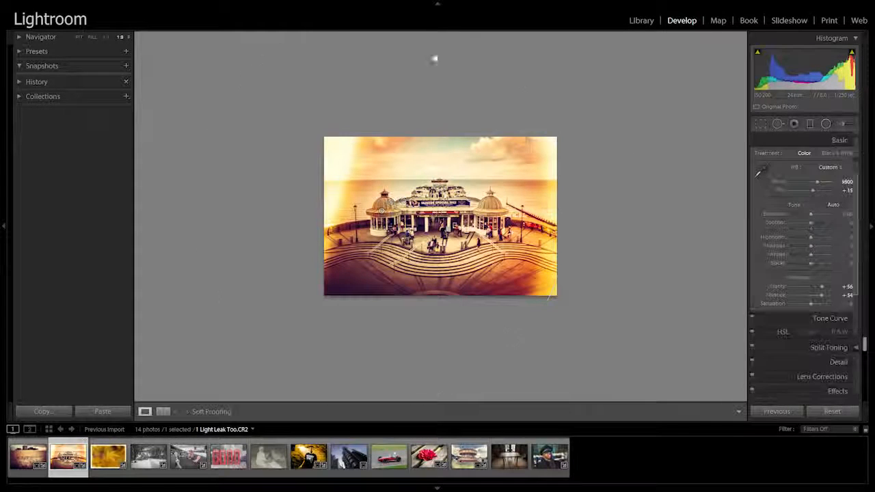
{"action": "left_click", "coordinate": [78, 36]}
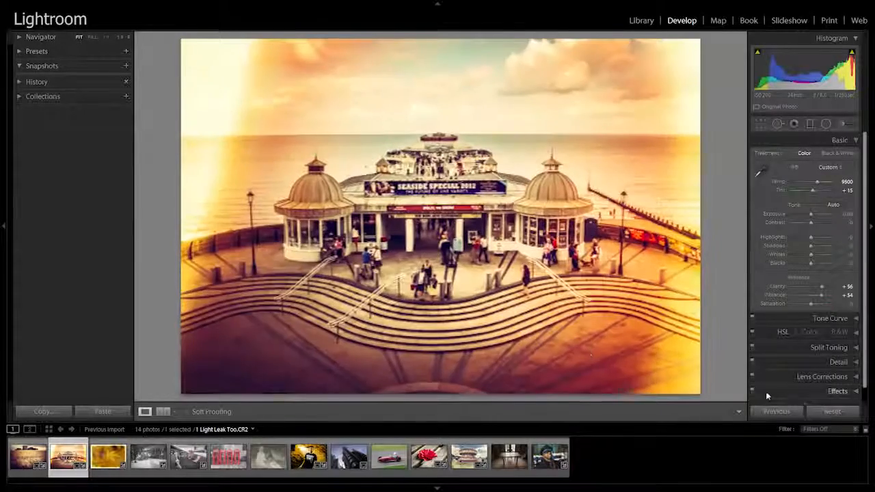